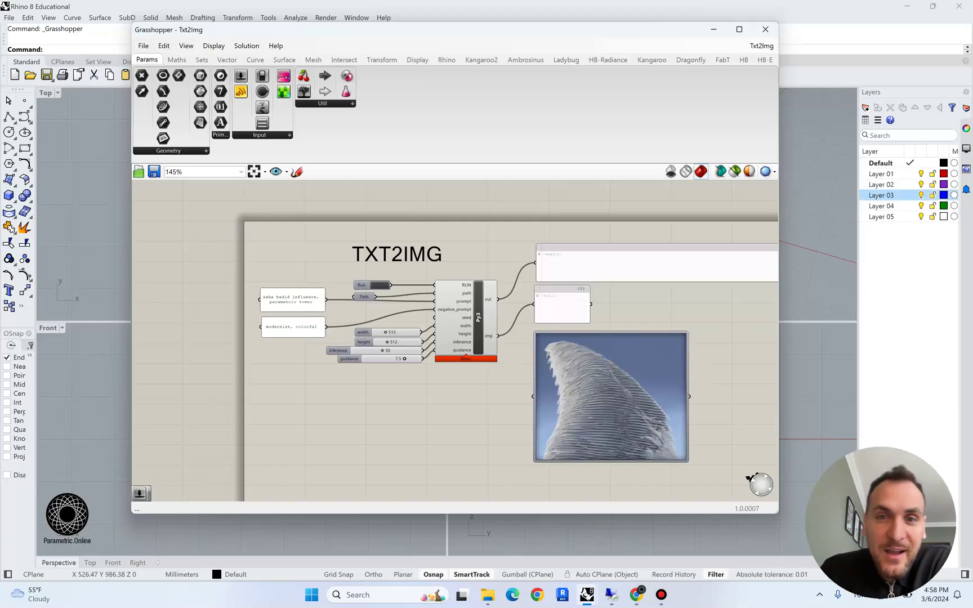
- Check the image server's generation log in the remote machine's terminal
{"action": "right_click_drag", "start_coordinate": [451, 406], "coordinate": [403, 401]}
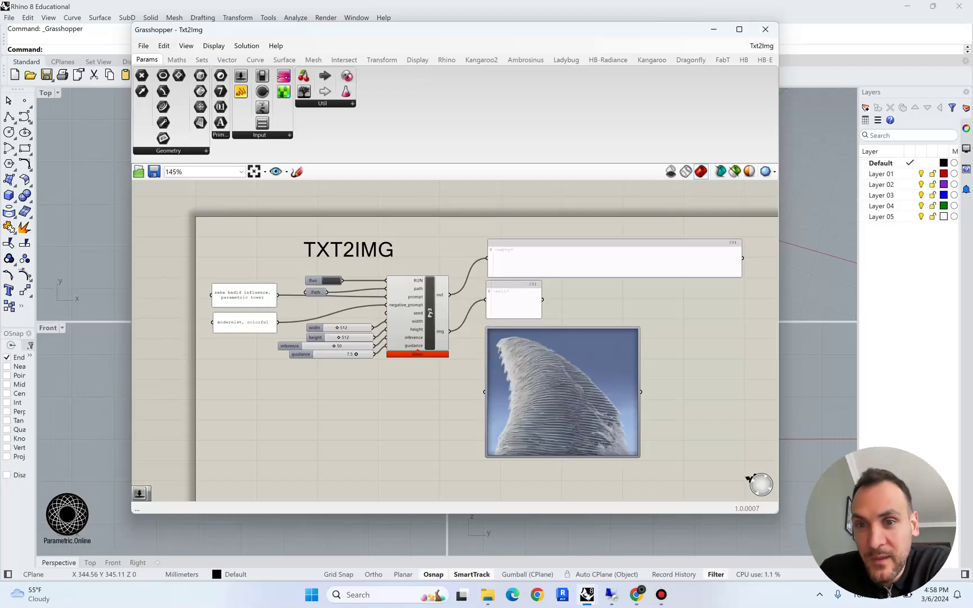
{"action": "left_click_drag", "start_coordinate": [418, 36], "coordinate": [455, 40]}
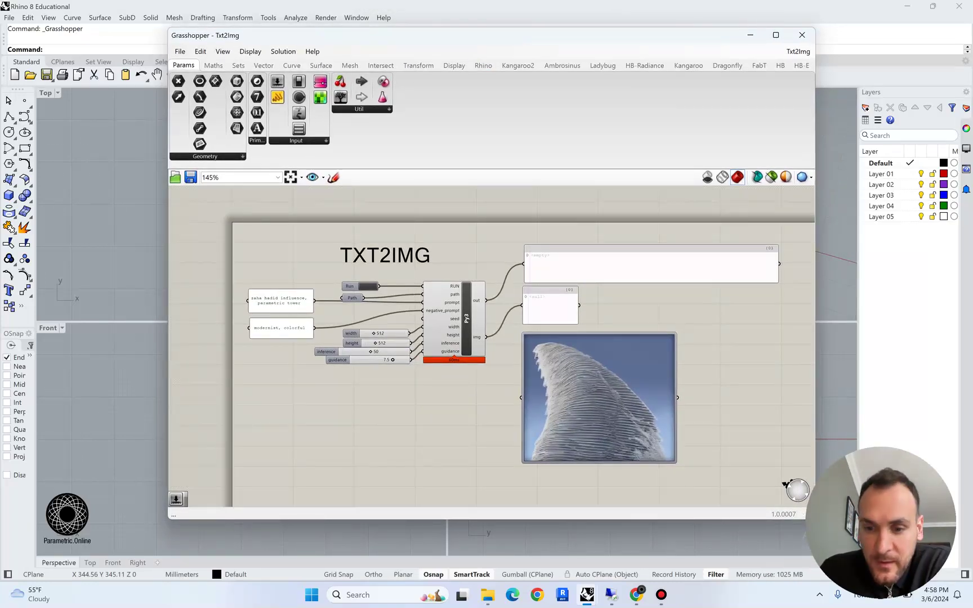
{"action": "left_click", "coordinate": [612, 595]}
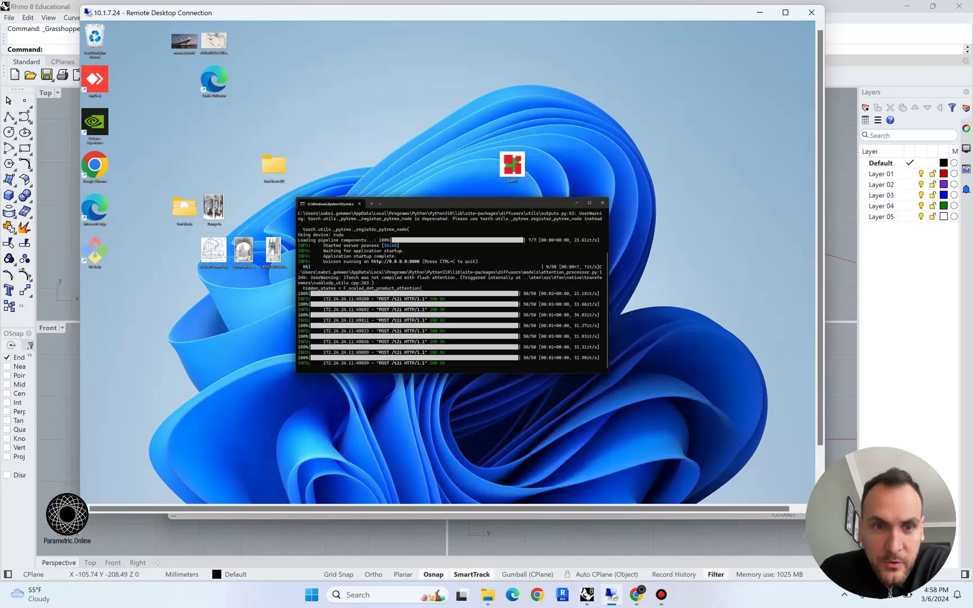
{"action": "left_click_drag", "start_coordinate": [451, 204], "coordinate": [333, 136]}
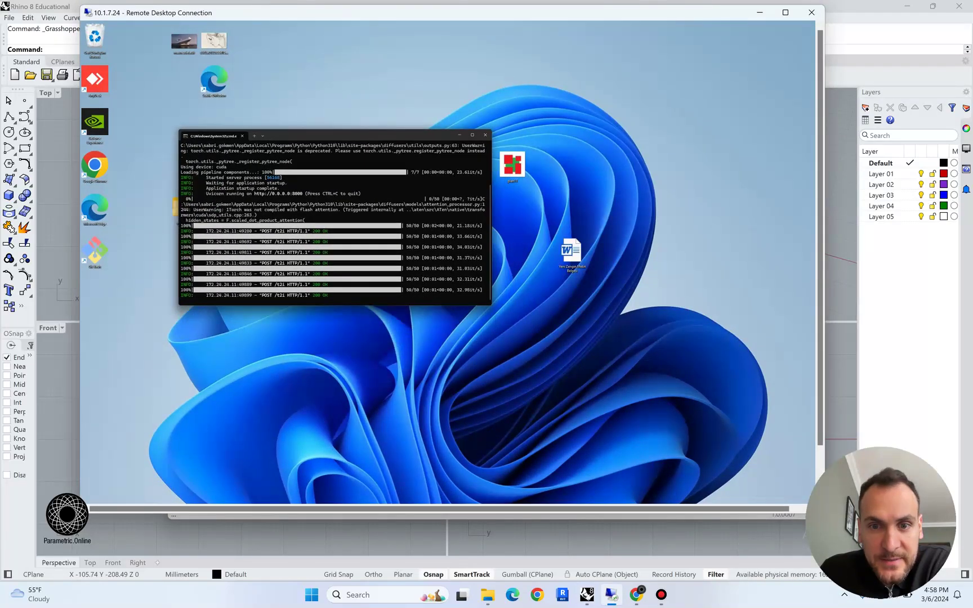
{"action": "left_click_drag", "start_coordinate": [491, 305], "coordinate": [618, 338]}
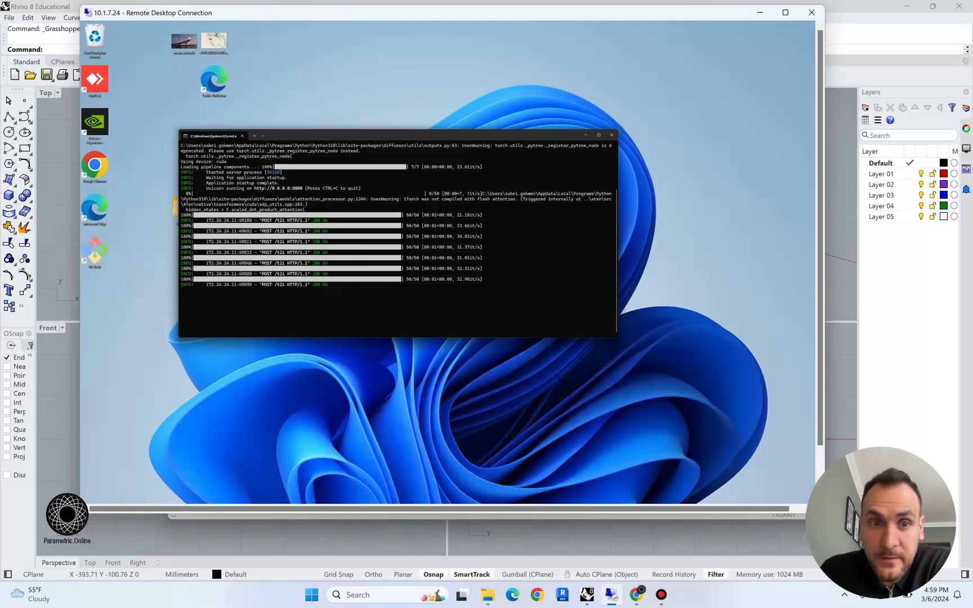
{"action": "left_click", "coordinate": [760, 12]}
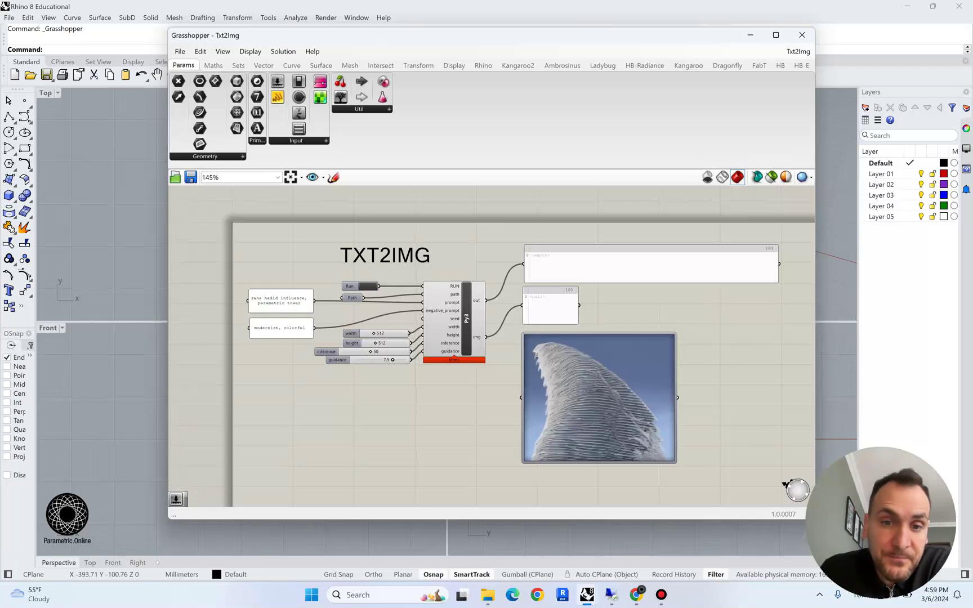
- Set the Path input's save location to the folder in Desktop > txt2img
{"action": "left_click_drag", "start_coordinate": [288, 35], "coordinate": [314, 39]}
{"action": "mouse_move", "coordinate": [470, 337]}
{"action": "right_mouse_down"}
{"action": "mouse_move", "coordinate": [414, 302]}
{"action": "mouse_move", "coordinate": [464, 321]}
{"action": "right_mouse_up"}
{"action": "scroll", "coordinate": [414, 302], "scroll_direction": "up", "scroll_amount": 1}
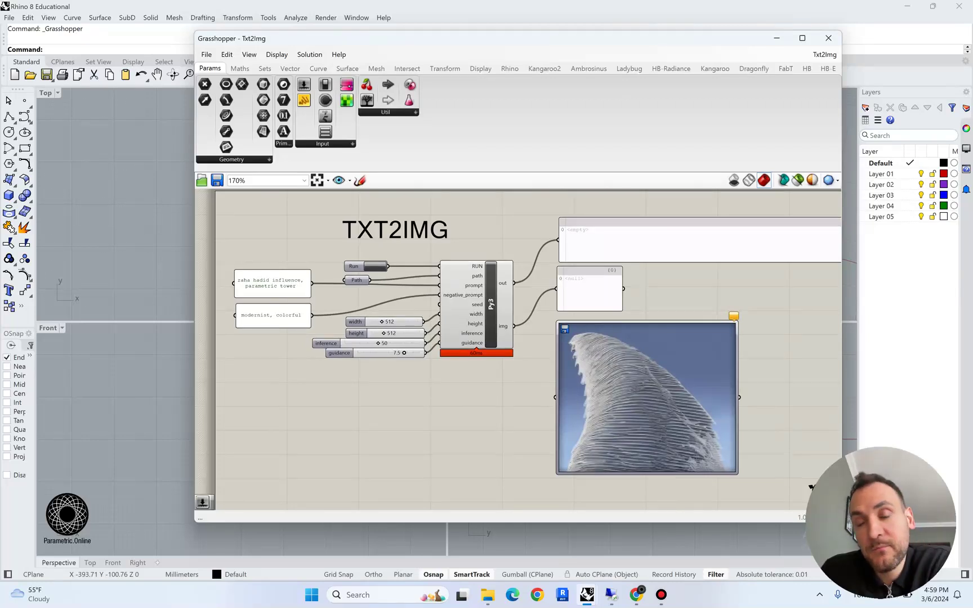
{"action": "scroll", "coordinate": [811, 486], "scroll_direction": "up", "scroll_amount": 2}
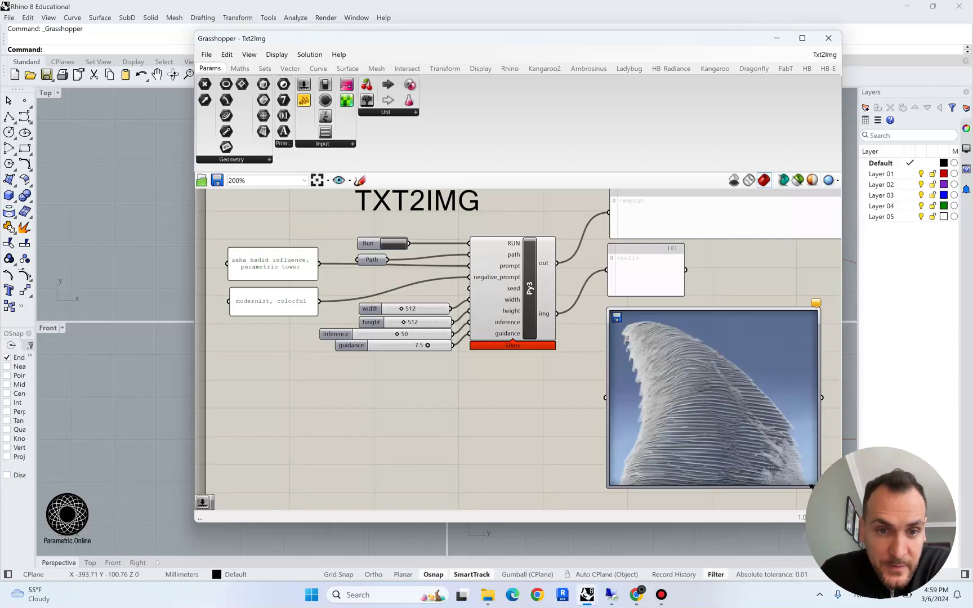
{"action": "right_click", "coordinate": [370, 261]}
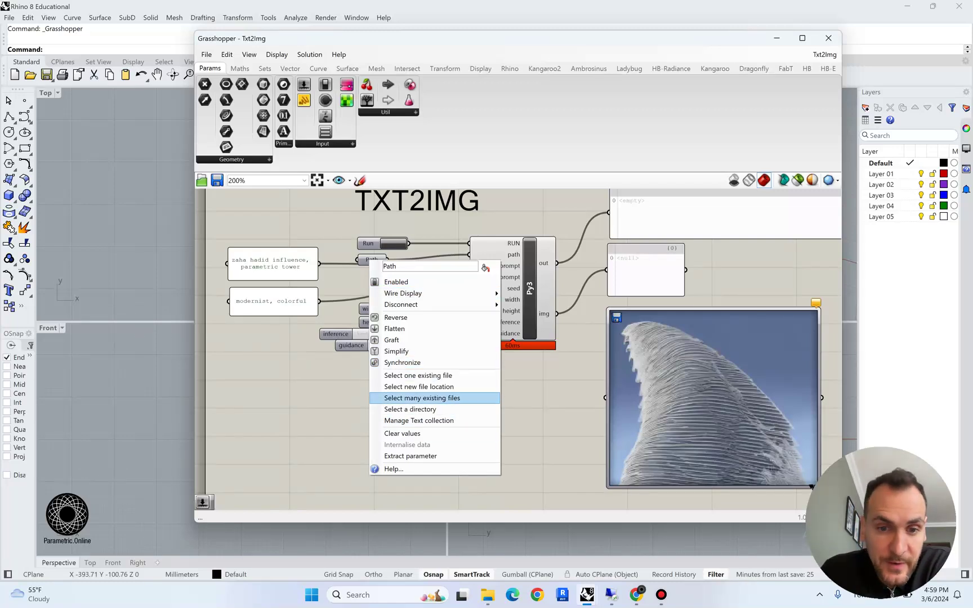
{"action": "left_click", "coordinate": [410, 409]}
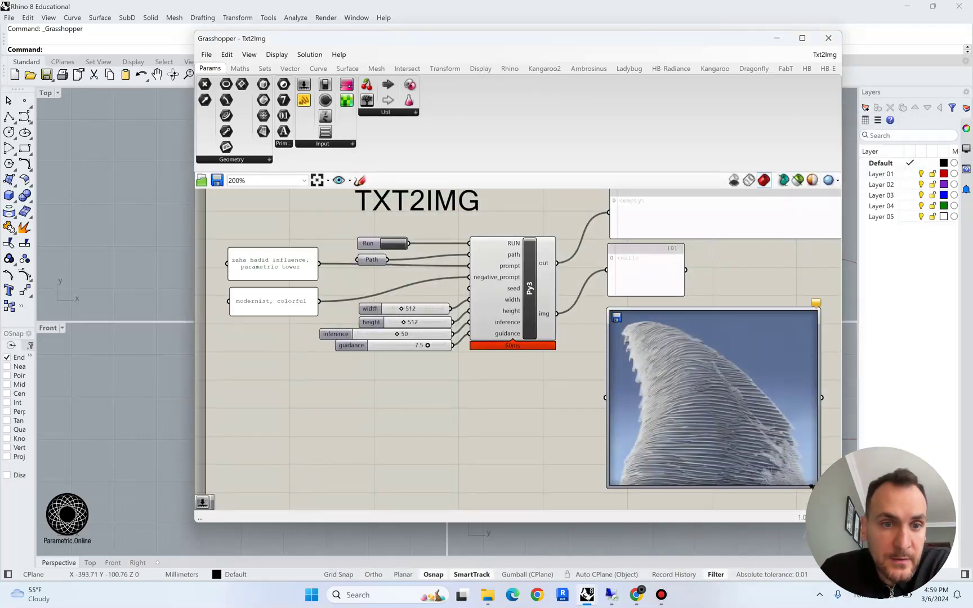
{"action": "scroll", "coordinate": [249, 219], "scroll_direction": "up", "scroll_amount": 3}
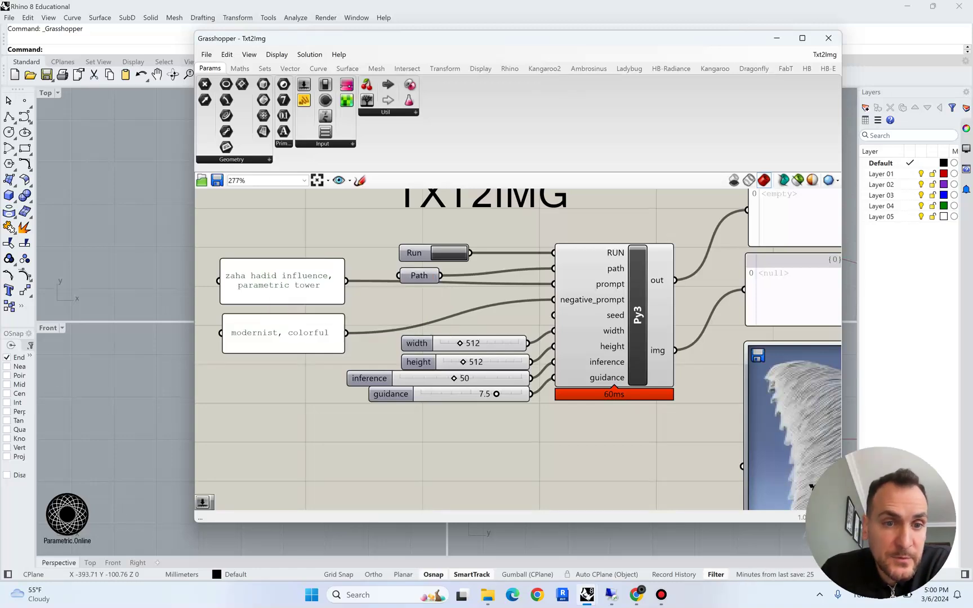
- Append ', architecture, blue sky, glass' after 'parametric tower' in the prompt panel
{"action": "double_click", "coordinate": [297, 273]}
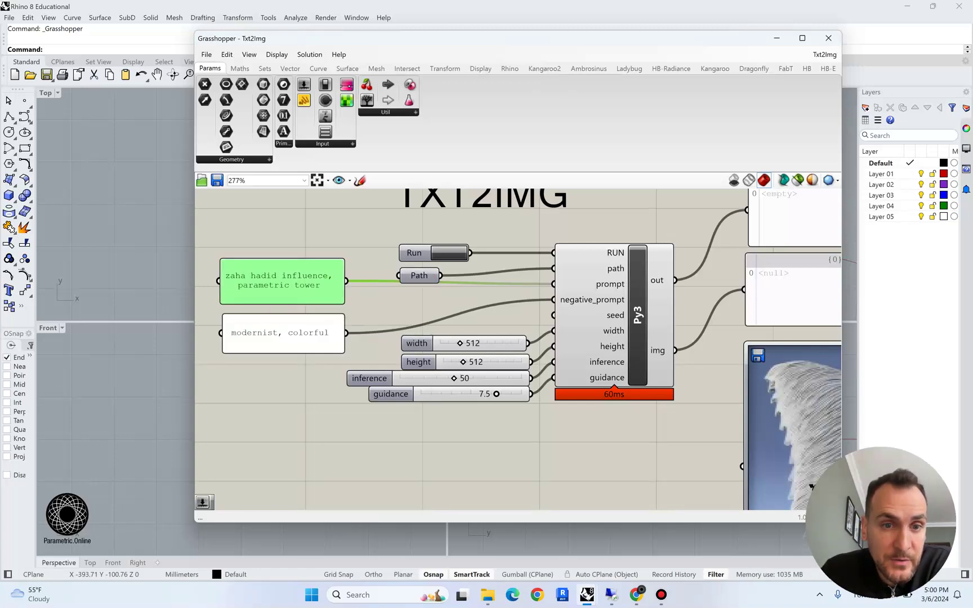
{"action": "double_click", "coordinate": [300, 264]}
{"action": "left_click", "coordinate": [320, 273]}
{"action": "type", "text": ", architecture,"}
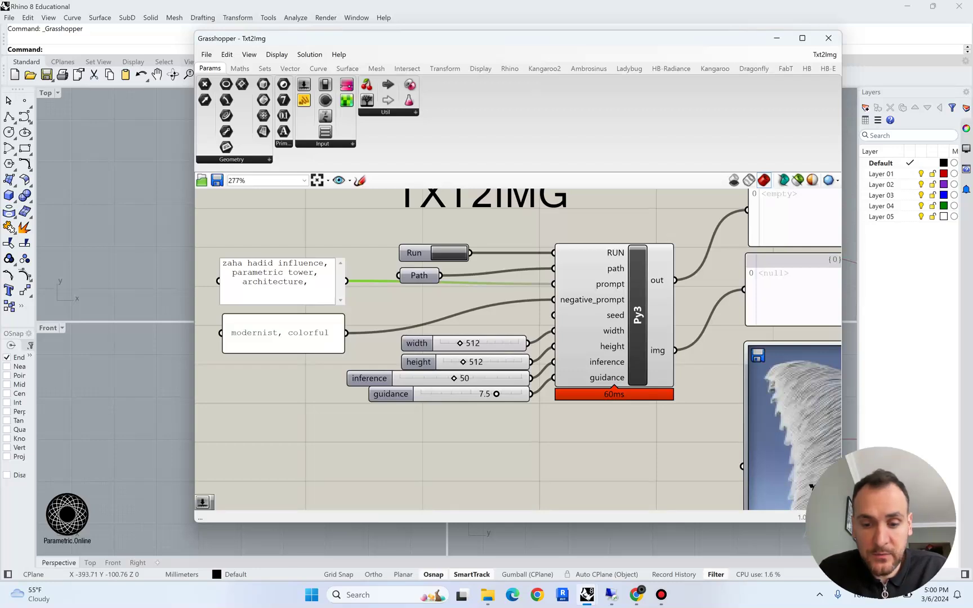
{"action": "type", "text": " blue sky, glass"}
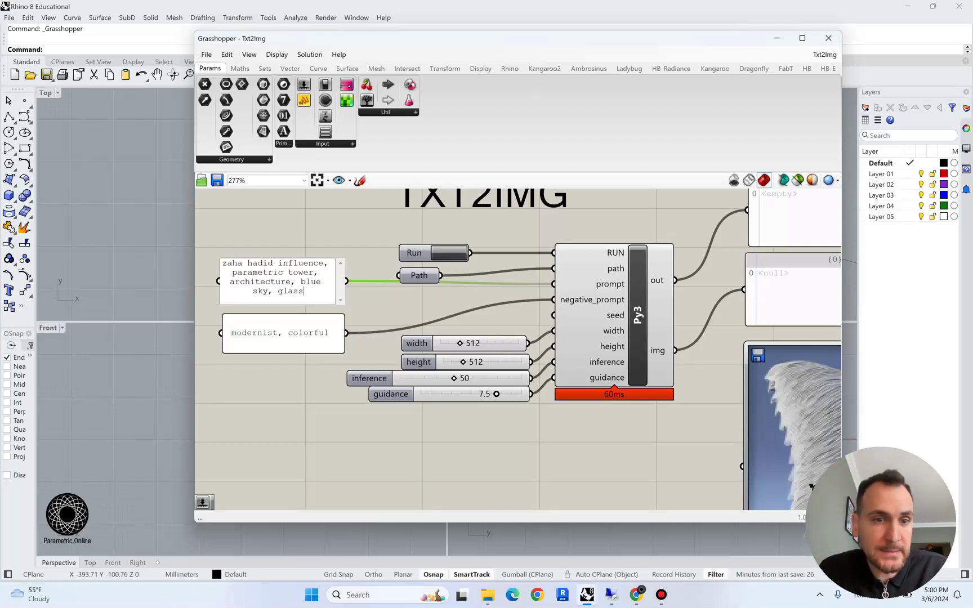
{"action": "left_click", "coordinate": [383, 445]}
{"action": "mouse_move", "coordinate": [383, 445]}
{"action": "right_mouse_down"}
{"action": "mouse_move", "coordinate": [388, 422]}
{"action": "mouse_move", "coordinate": [365, 410]}
{"action": "mouse_move", "coordinate": [378, 426]}
{"action": "right_mouse_up"}
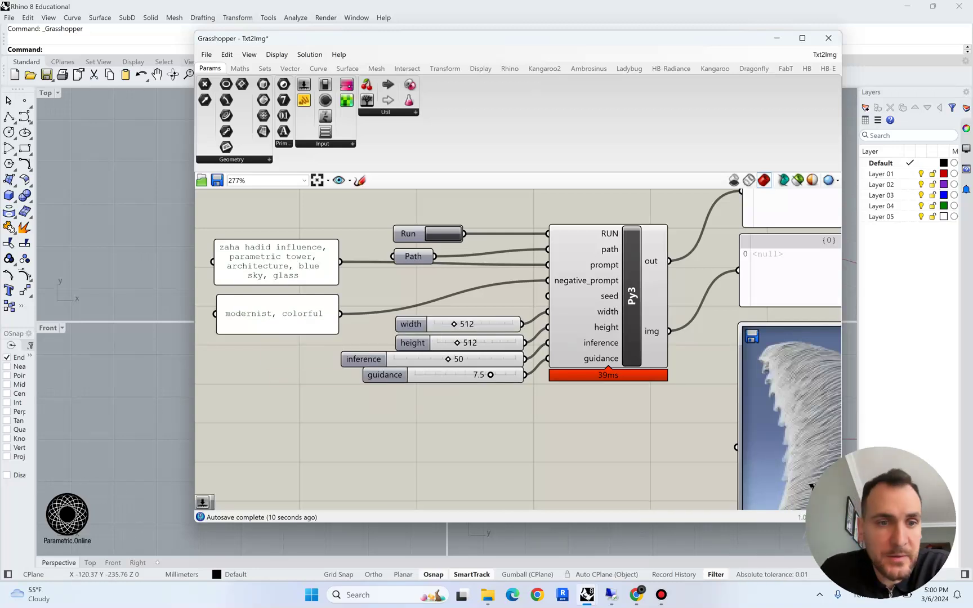
- Add 'cubist, abstract' after 'colorful' in the negative prompt panel, without a trailing comma
{"action": "scroll", "coordinate": [247, 318], "scroll_direction": "down", "scroll_amount": 1}
{"action": "right_click_drag", "start_coordinate": [247, 319], "coordinate": [239, 290]}
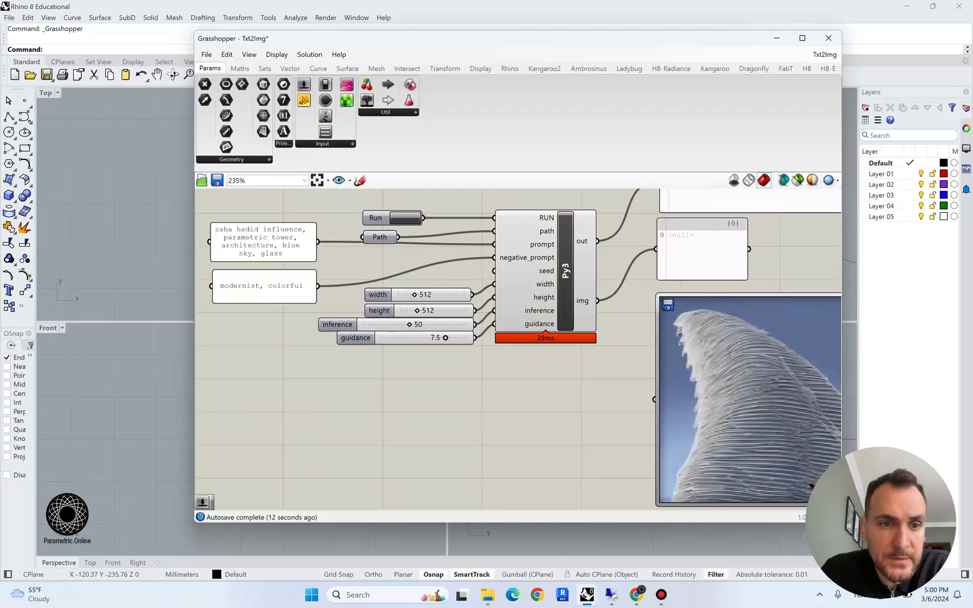
{"action": "double_click", "coordinate": [297, 275]}
{"action": "type", "text": ", "}
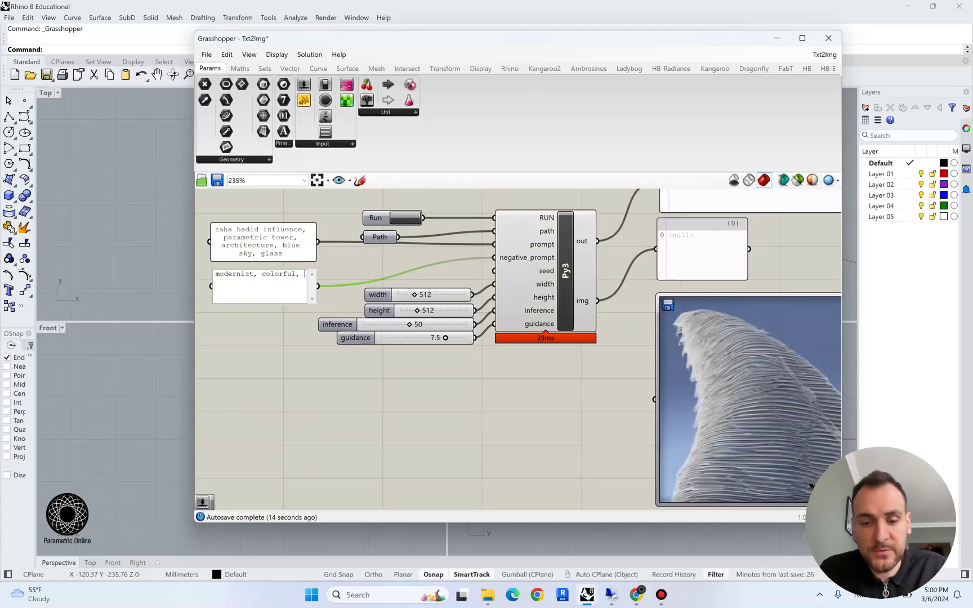
{"action": "type", "text": "cubist"}
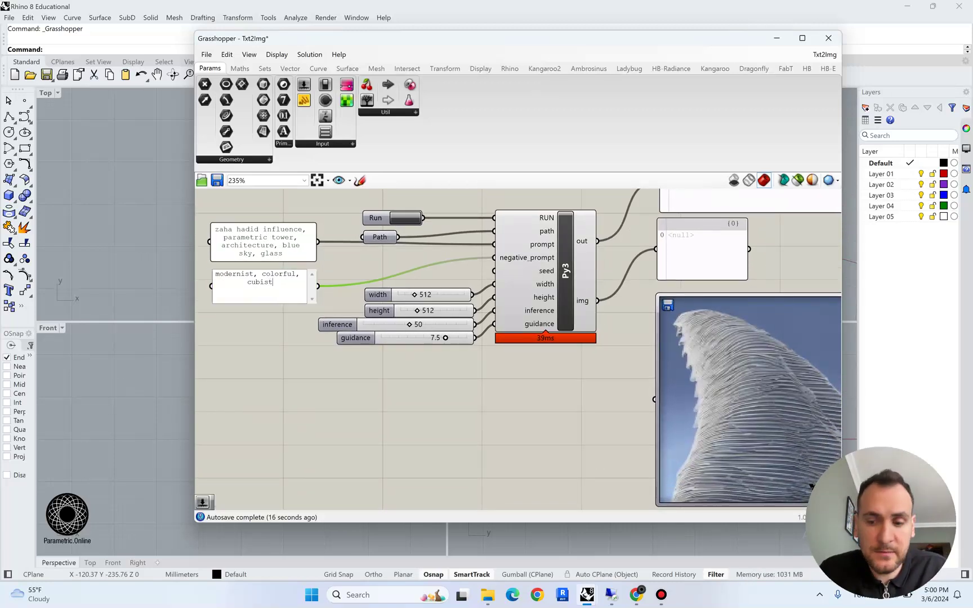
{"action": "type", "text": ", abstract,"}
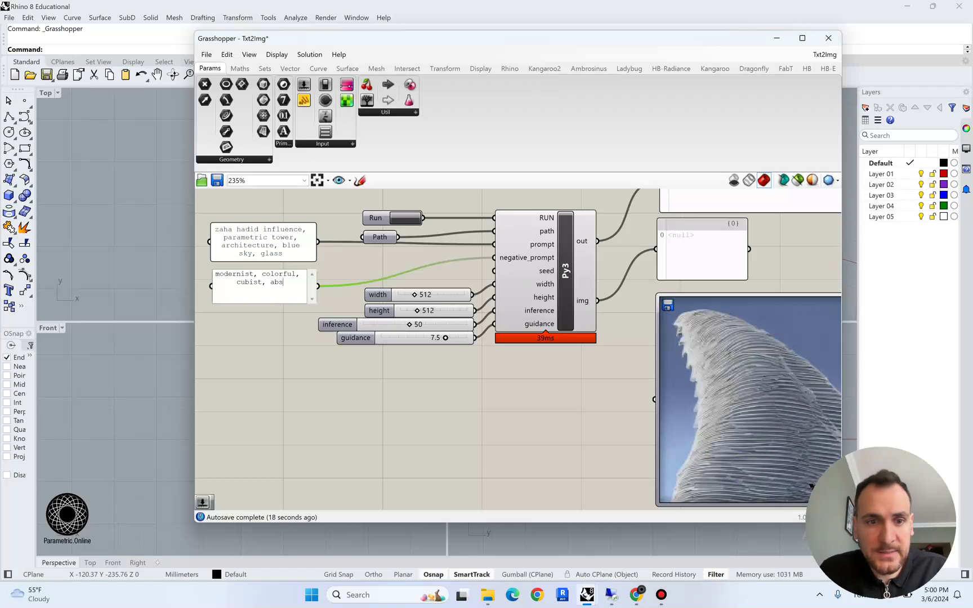
{"action": "key", "text": "BackSpace"}
{"action": "key", "text": "BackSpace"}
{"action": "left_click", "coordinate": [405, 394]}
{"action": "mouse_move", "coordinate": [405, 395]}
{"action": "right_mouse_down"}
{"action": "mouse_move", "coordinate": [361, 347]}
{"action": "mouse_move", "coordinate": [404, 398]}
{"action": "right_mouse_up"}
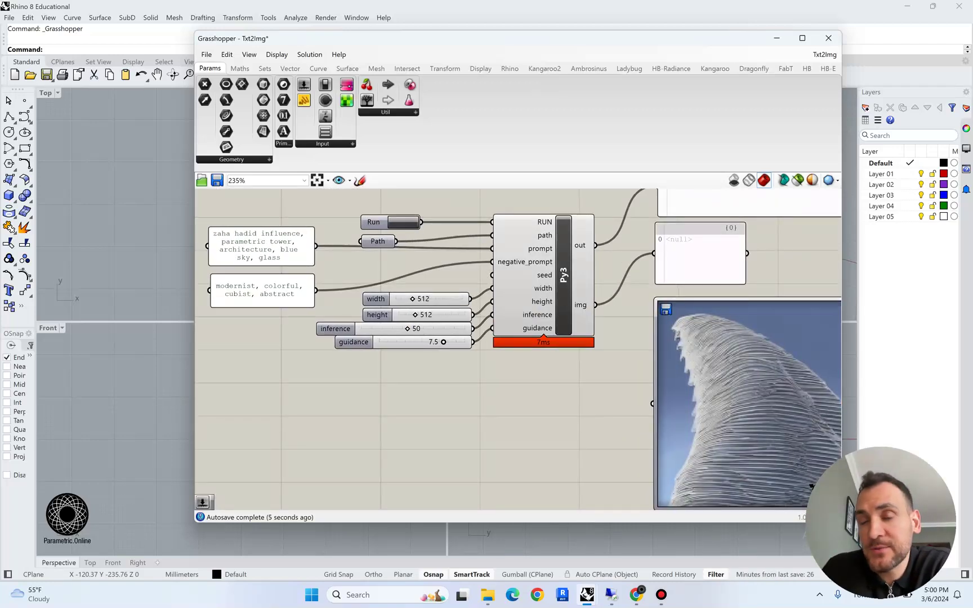
{"action": "right_click_drag", "start_coordinate": [474, 339], "coordinate": [411, 343]}
{"action": "scroll", "coordinate": [462, 338], "scroll_direction": "down", "scroll_amount": 1}
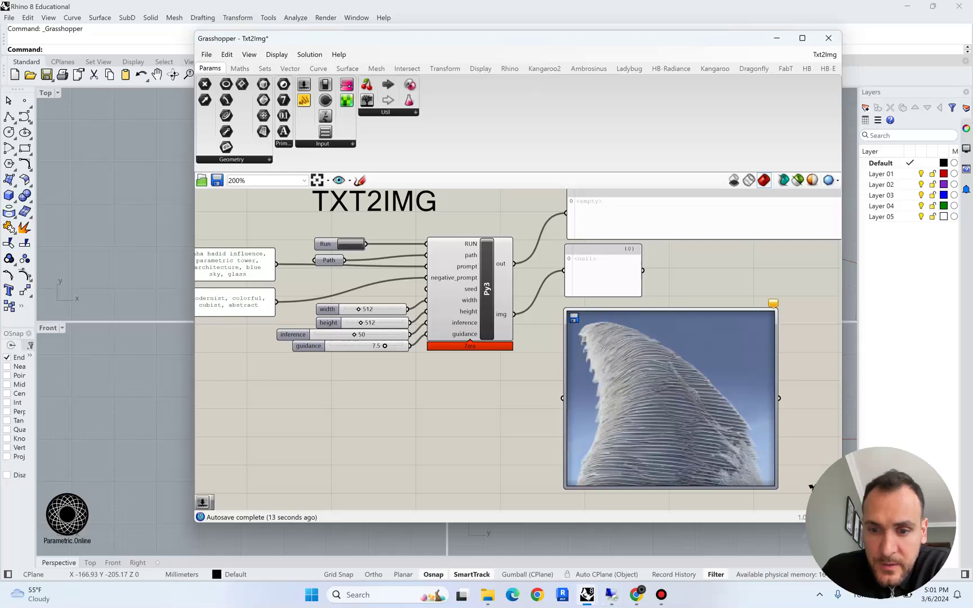
- Check the server's progress log and look through the IMG folder of saved images
{"action": "left_click", "coordinate": [611, 594]}
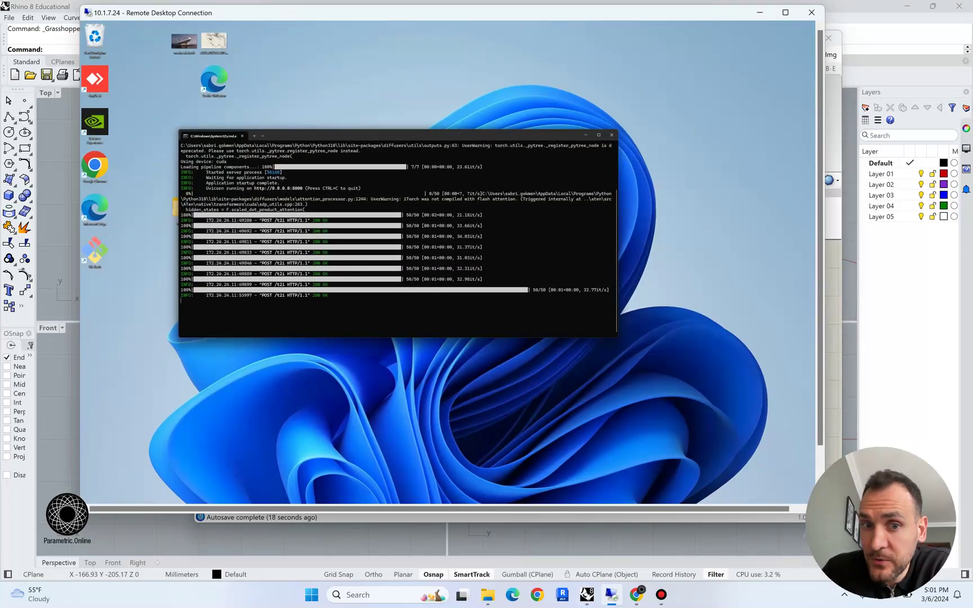
{"action": "left_click", "coordinate": [759, 12]}
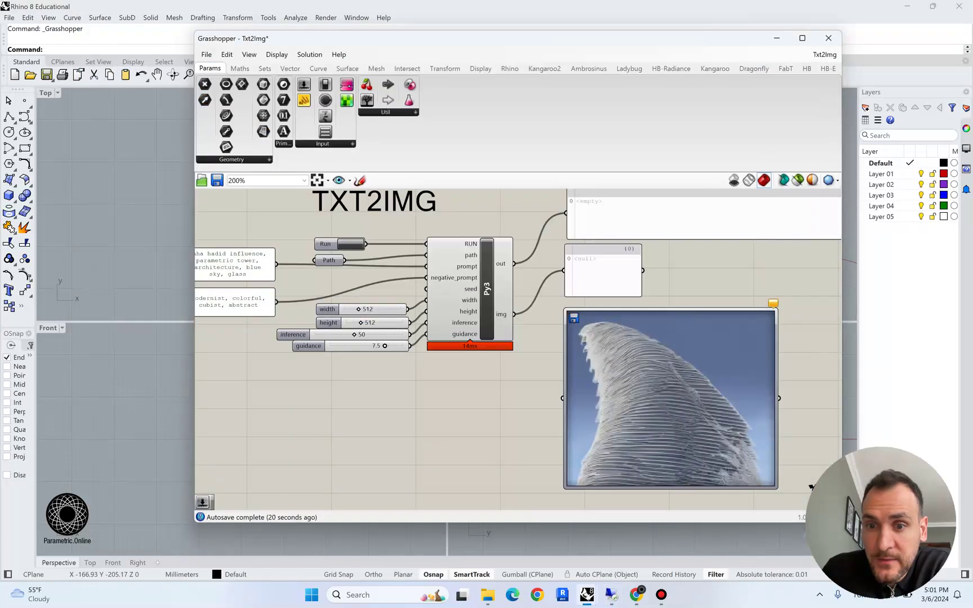
{"action": "right_click_drag", "start_coordinate": [565, 383], "coordinate": [514, 364]}
{"action": "scroll", "coordinate": [534, 382], "scroll_direction": "up", "scroll_amount": 1}
{"action": "mouse_move", "coordinate": [488, 595]}
{"action": "left_click", "coordinate": [648, 507]}
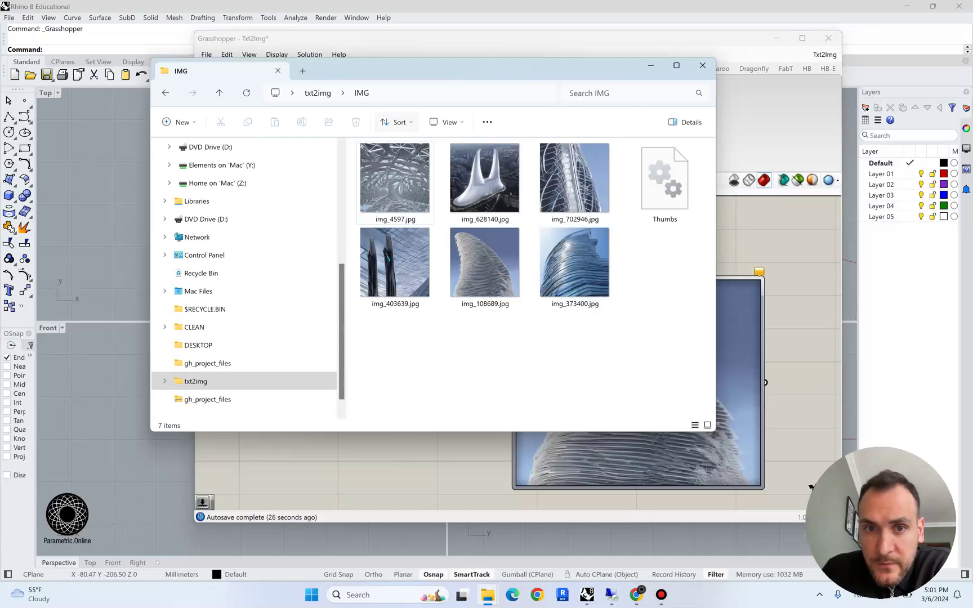
{"action": "left_click", "coordinate": [318, 93]}
{"action": "left_click", "coordinate": [457, 259]}
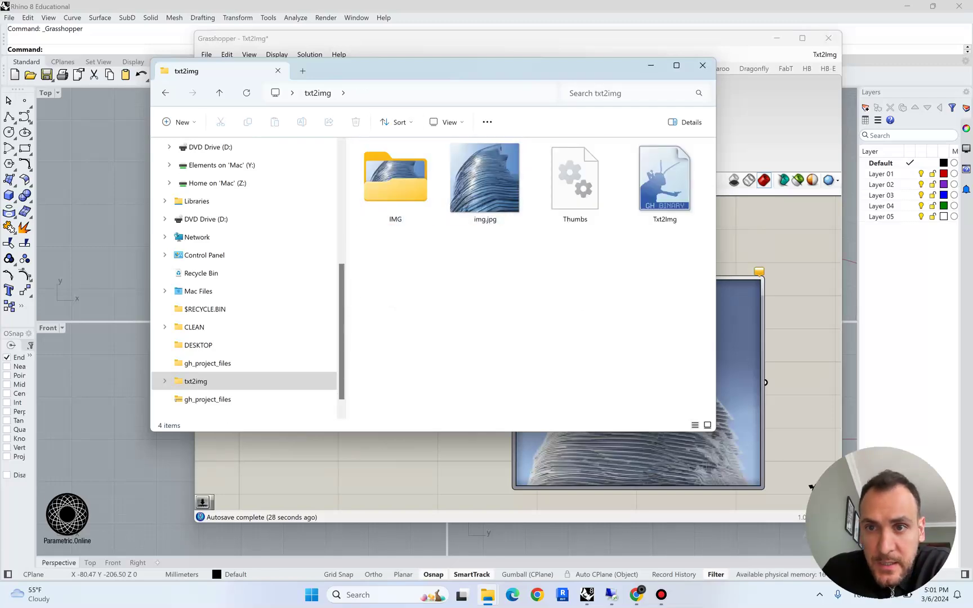
{"action": "left_click", "coordinate": [651, 66]}
- Reload the Image Sampler through its Settings dialog to show the newest glass tower
{"action": "right_click", "coordinate": [674, 336]}
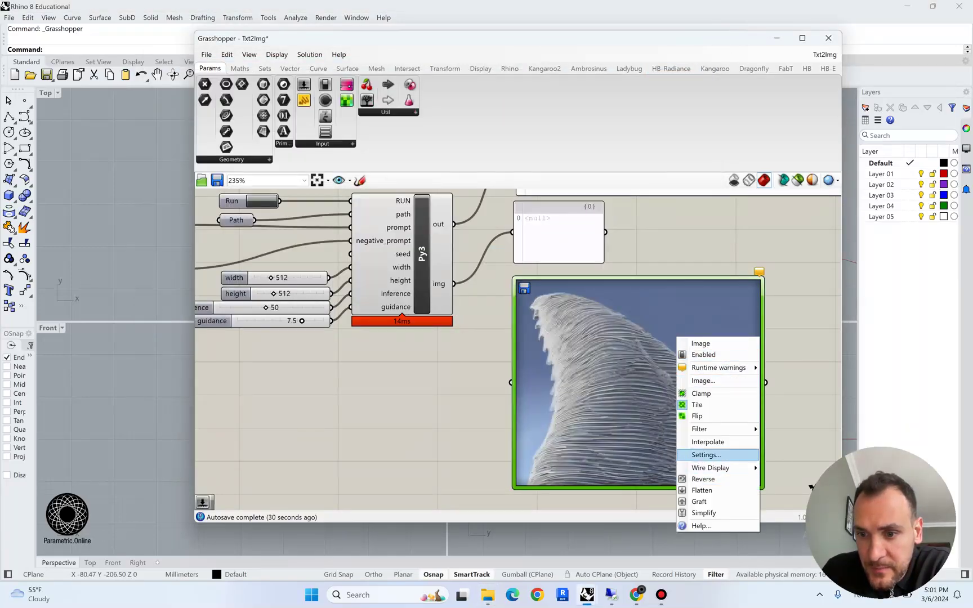
{"action": "left_click", "coordinate": [704, 454]}
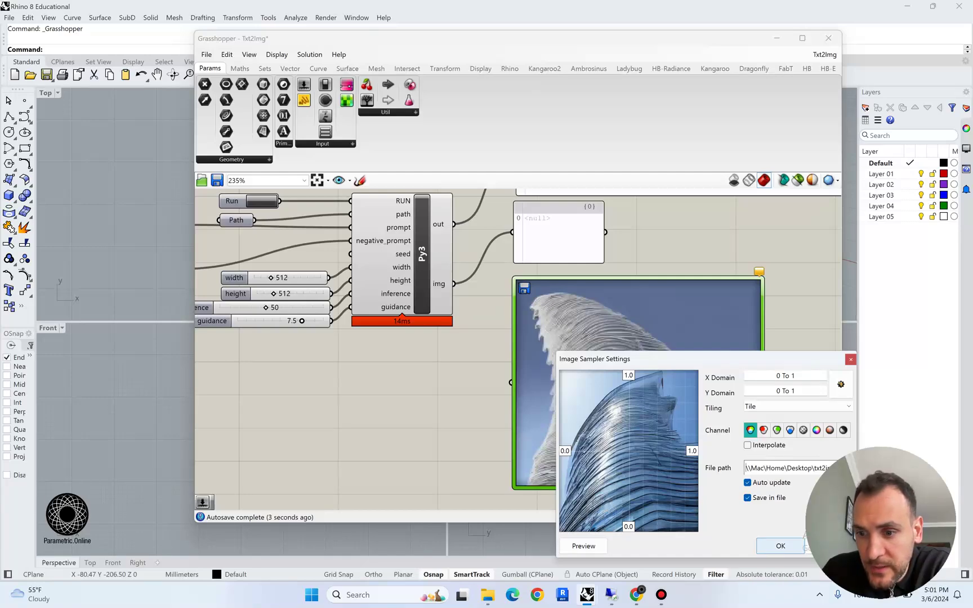
{"action": "left_click", "coordinate": [800, 546]}
{"action": "scroll", "coordinate": [811, 486], "scroll_direction": "down", "scroll_amount": 2}
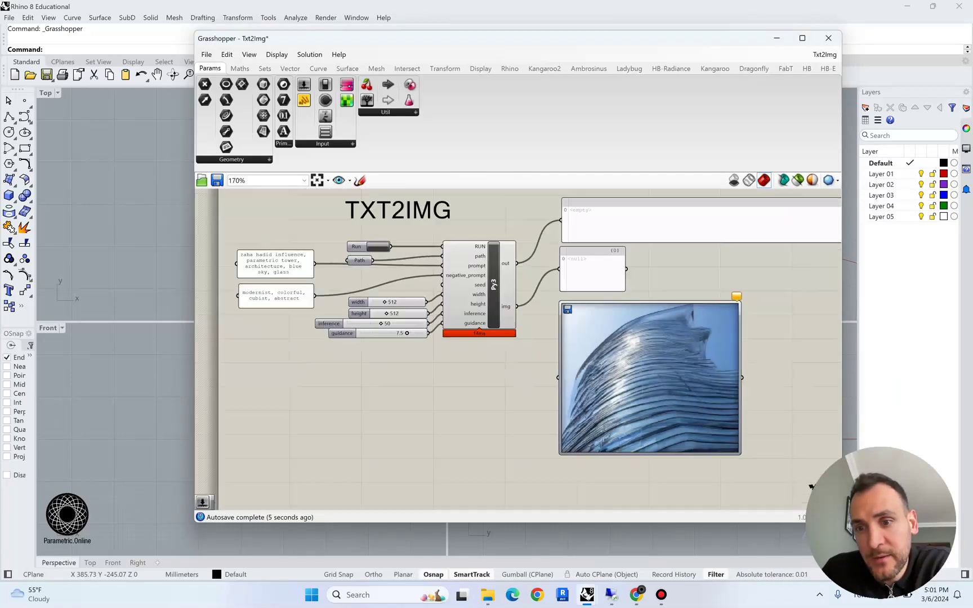
- Run the generation three times to produce new tower images
{"action": "scroll", "coordinate": [811, 485], "scroll_direction": "down", "scroll_amount": 2}
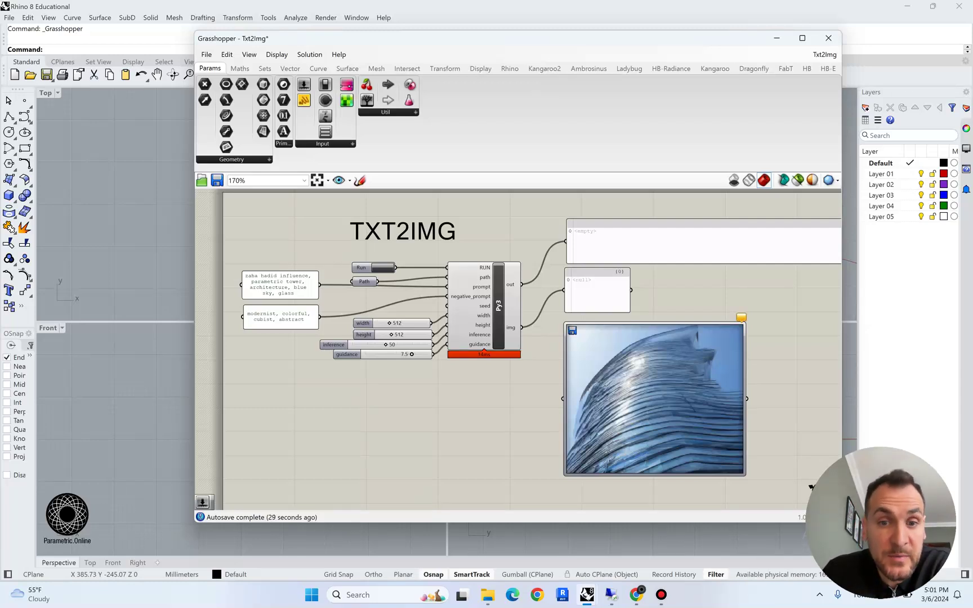
{"action": "left_click", "coordinate": [383, 267]}
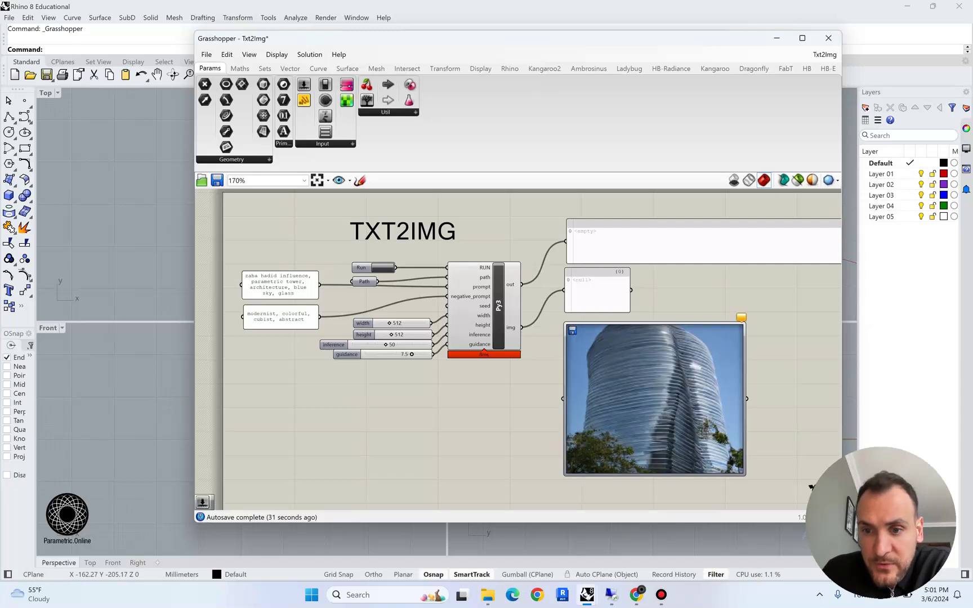
{"action": "scroll", "coordinate": [504, 397], "scroll_direction": "up", "scroll_amount": 2}
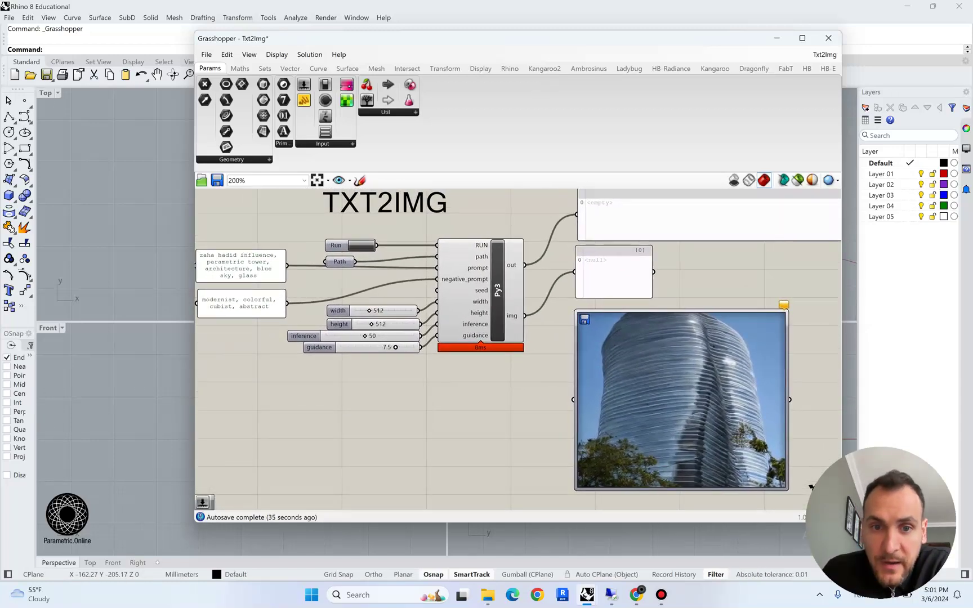
{"action": "left_click", "coordinate": [361, 245]}
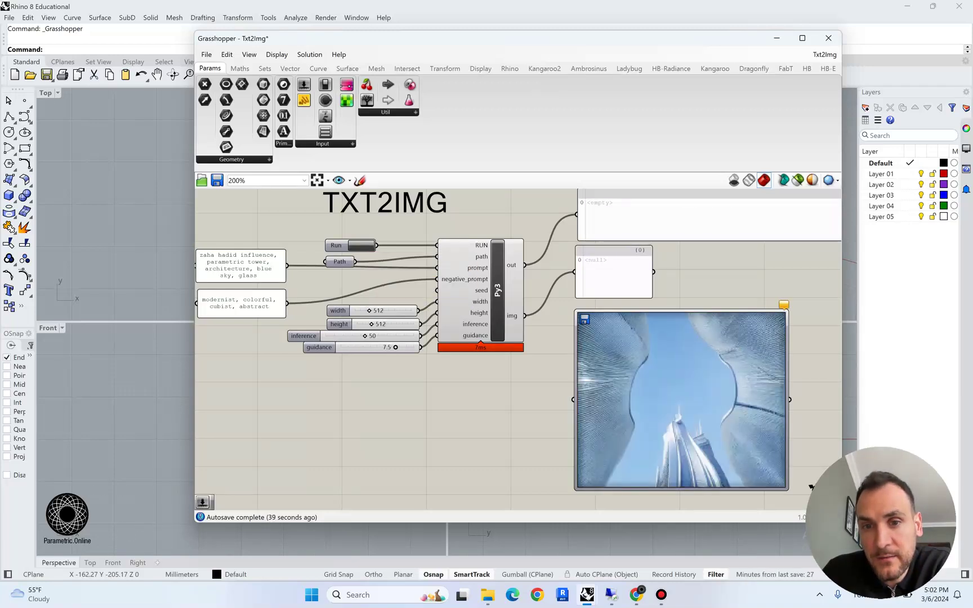
{"action": "left_click", "coordinate": [361, 246]}
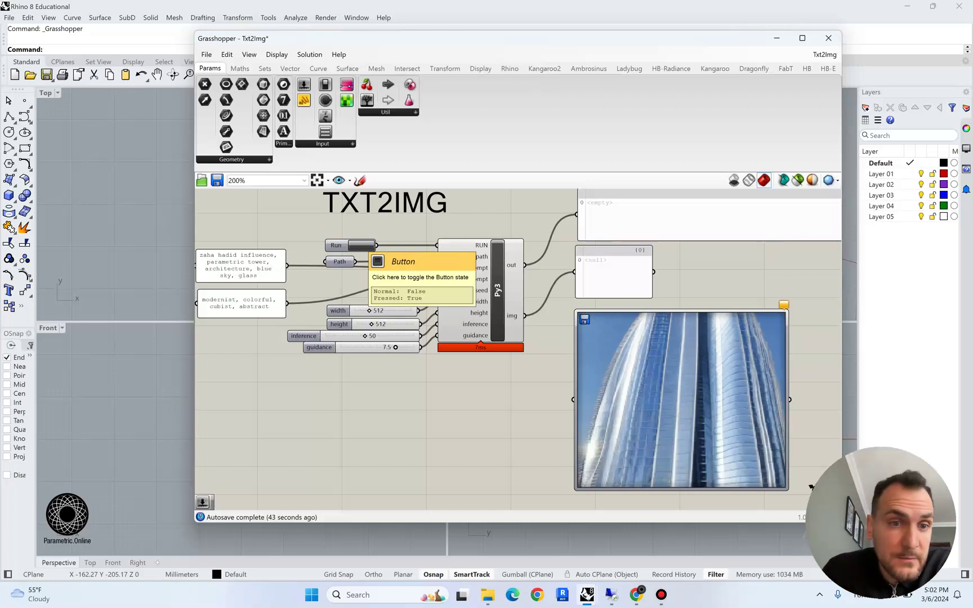
{"action": "right_click_drag", "start_coordinate": [304, 282], "coordinate": [314, 279]}
- Replace 'blue sky' in the prompt, adding 'steel, twisting, form' after 'glass'
{"action": "left_click", "coordinate": [251, 264]}
{"action": "double_click", "coordinate": [251, 263]}
{"action": "mouse_move", "coordinate": [263, 263]}
{"action": "left_mouse_down"}
{"action": "mouse_move", "coordinate": [236, 270]}
{"action": "mouse_move", "coordinate": [248, 270]}
{"action": "left_mouse_up"}
{"action": "key", "text": "BackSpace"}
{"action": "key", "text": "Right"}
{"action": "key", "text": "Right"}
{"action": "key", "text": "Right"}
{"action": "type", "text": ", steel, "}
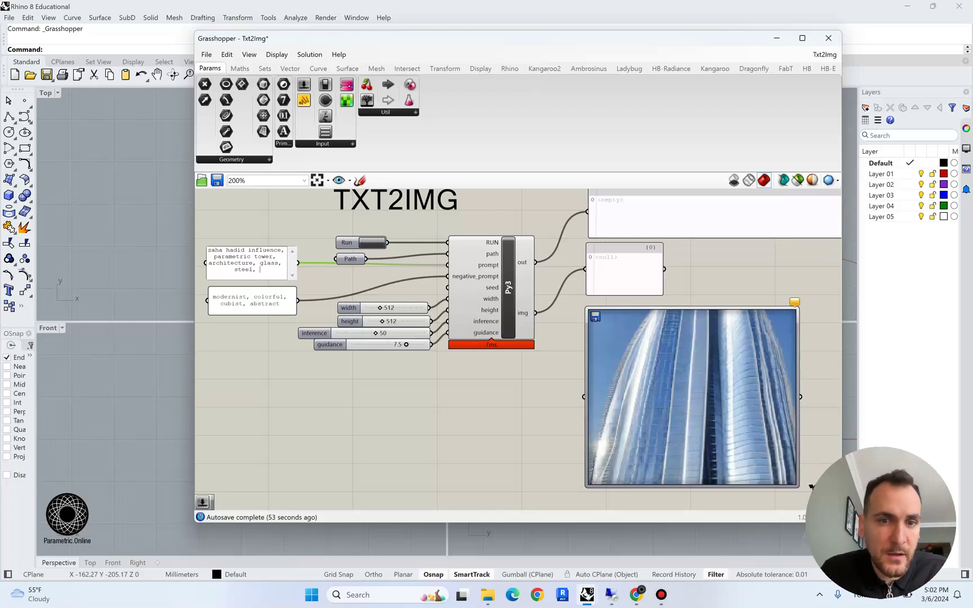
{"action": "type", "text": "twisting, "}
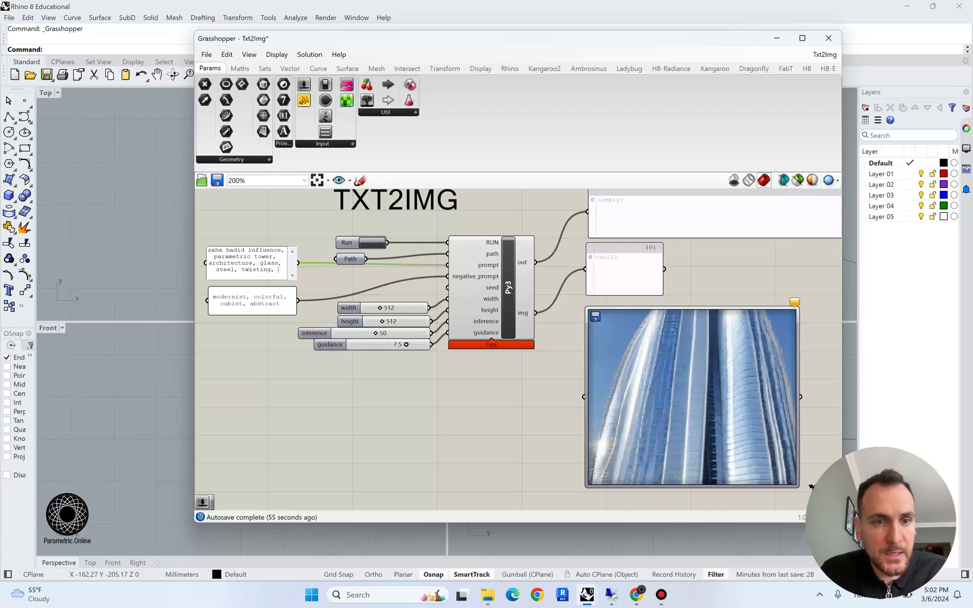
{"action": "type", "text": "form"}
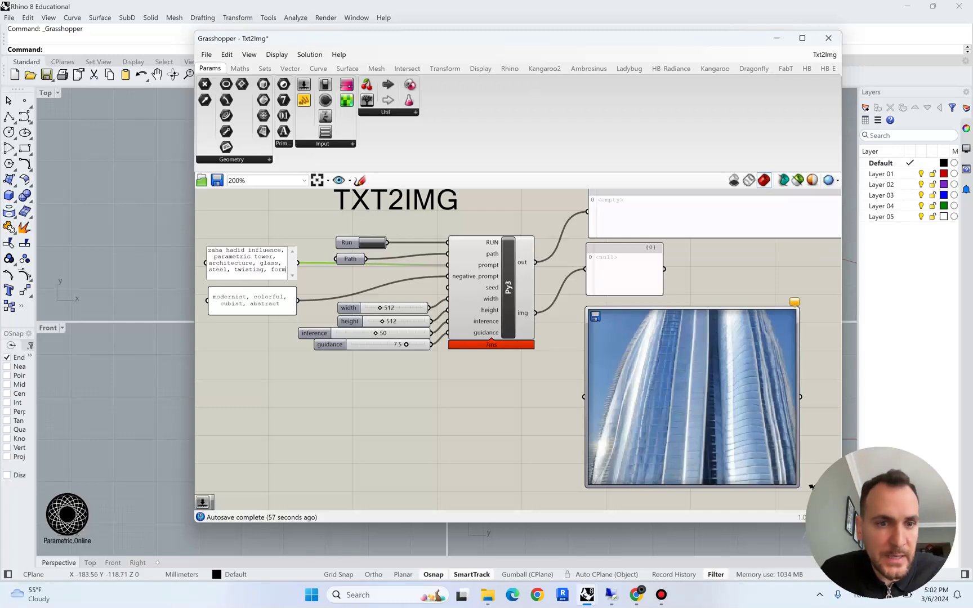
- Remove 'colorful' from the negative prompt and add 'blue', then regenerate
{"action": "double_click", "coordinate": [275, 297]}
{"action": "left_click", "coordinate": [274, 297]}
{"action": "left_click_drag", "start_coordinate": [249, 289], "coordinate": [287, 290]}
{"action": "key", "text": "BackSpace"}
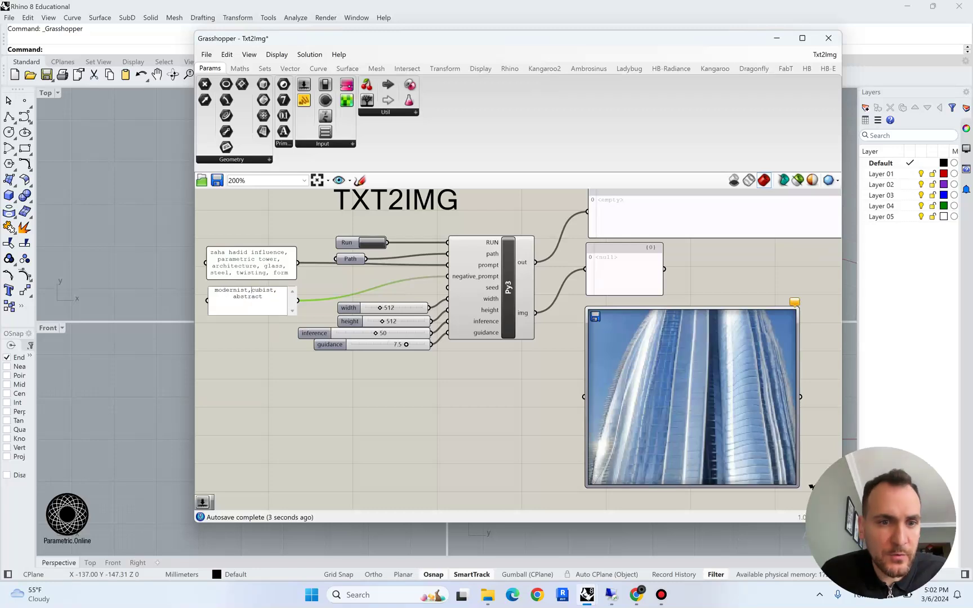
{"action": "type", "text": ", blue"}
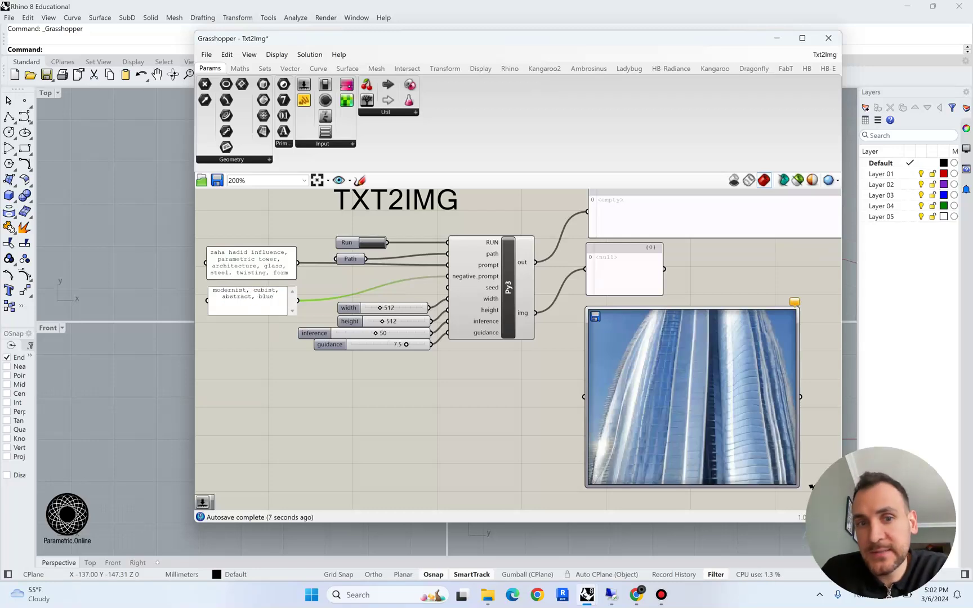
{"action": "left_click", "coordinate": [370, 366]}
{"action": "scroll", "coordinate": [371, 338], "scroll_direction": "down", "scroll_amount": 1}
{"action": "right_click_drag", "start_coordinate": [371, 338], "coordinate": [401, 343]}
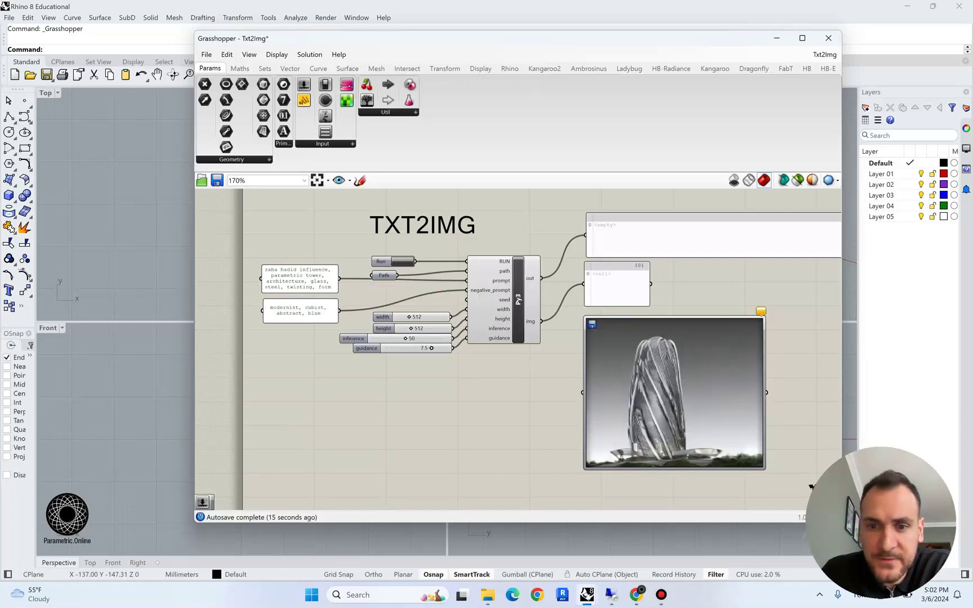
- Enlarge the prompt panel and append 'facade, louver, metallic' to regenerate the render
{"action": "double_click", "coordinate": [304, 281]}
{"action": "left_click", "coordinate": [304, 281]}
{"action": "left_click", "coordinate": [811, 486]}
{"action": "left_click_drag", "start_coordinate": [262, 265], "coordinate": [238, 239]}
{"action": "double_click", "coordinate": [304, 263]}
{"action": "left_click", "coordinate": [303, 262]}
{"action": "type", "text": "form, facade, i"}
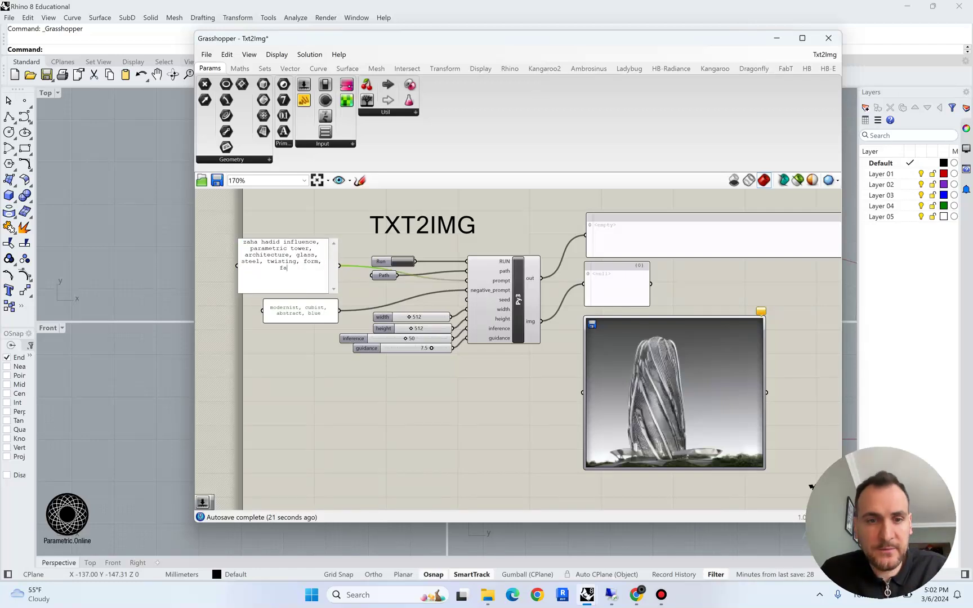
{"action": "type", "text": "ouver,"}
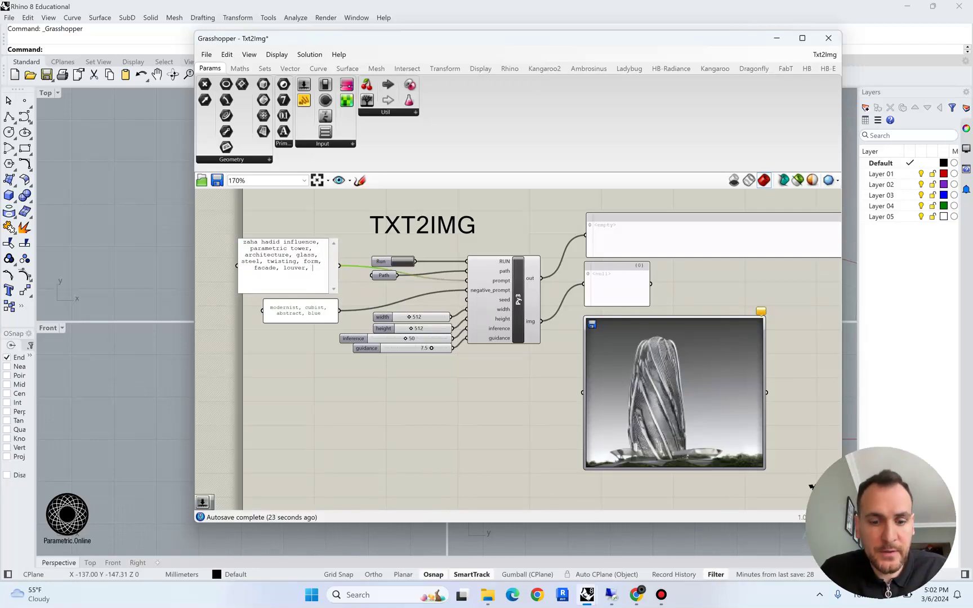
{"action": "type", "text": " metallic"}
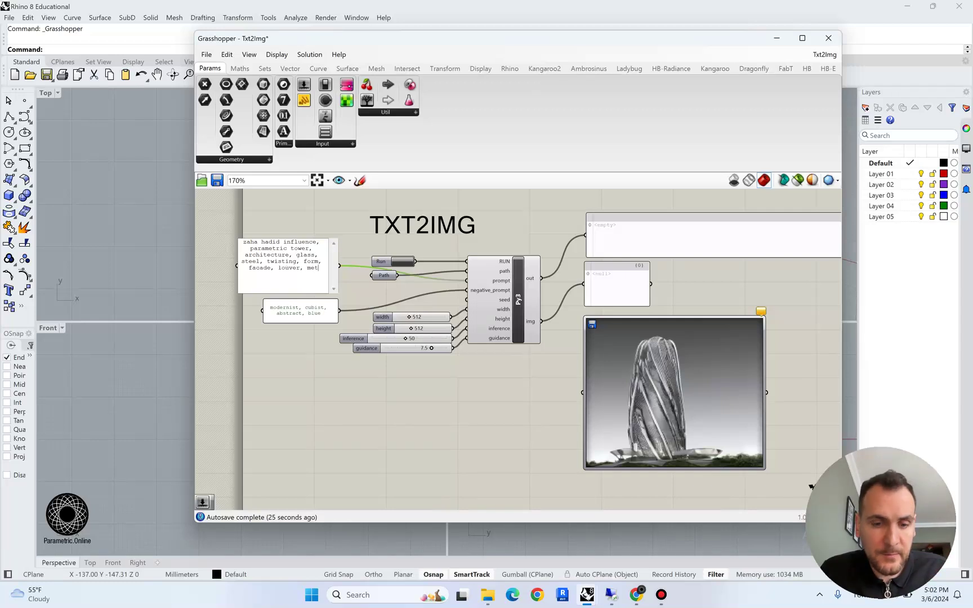
{"action": "left_click", "coordinate": [338, 406]}
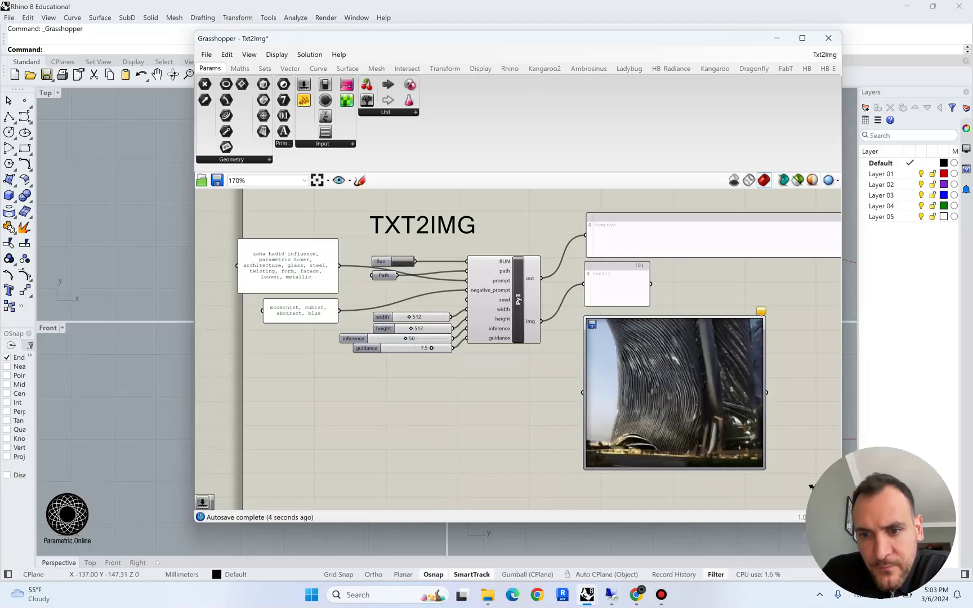
{"action": "scroll", "coordinate": [811, 487], "scroll_direction": "up", "scroll_amount": 2}
{"action": "right_click_drag", "start_coordinate": [406, 394], "coordinate": [435, 393]}
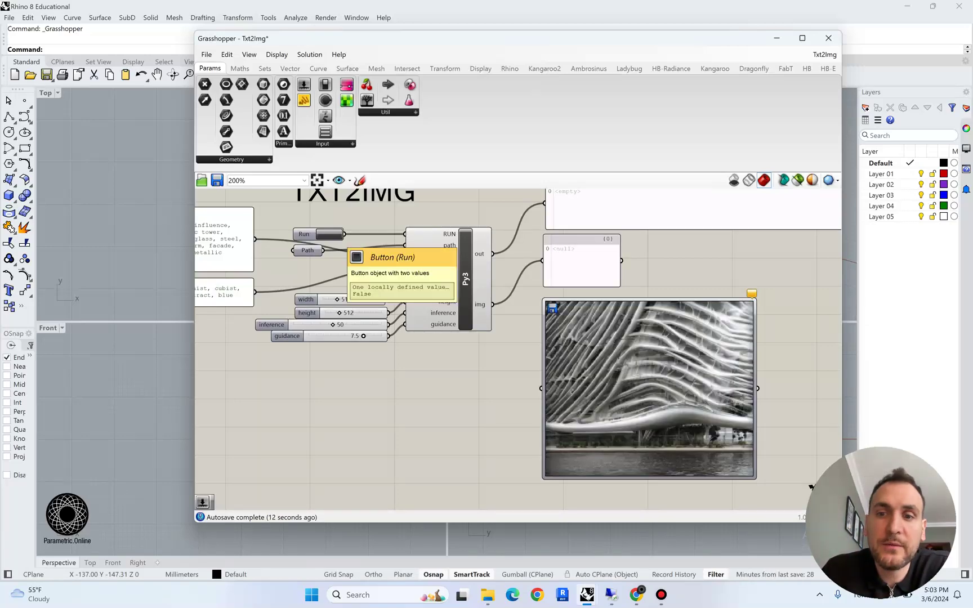
{"action": "left_click", "coordinate": [488, 596]}
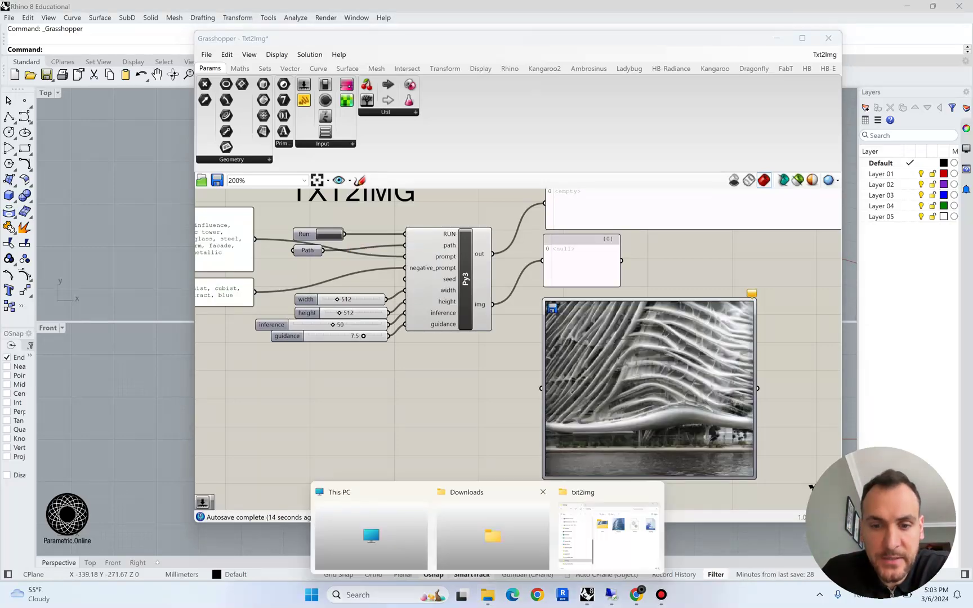
- Open the IMG folder from the txt2img window and enlarge it to view the tower thumbnails
{"action": "left_click", "coordinate": [610, 536]}
{"action": "double_click", "coordinate": [395, 180]}
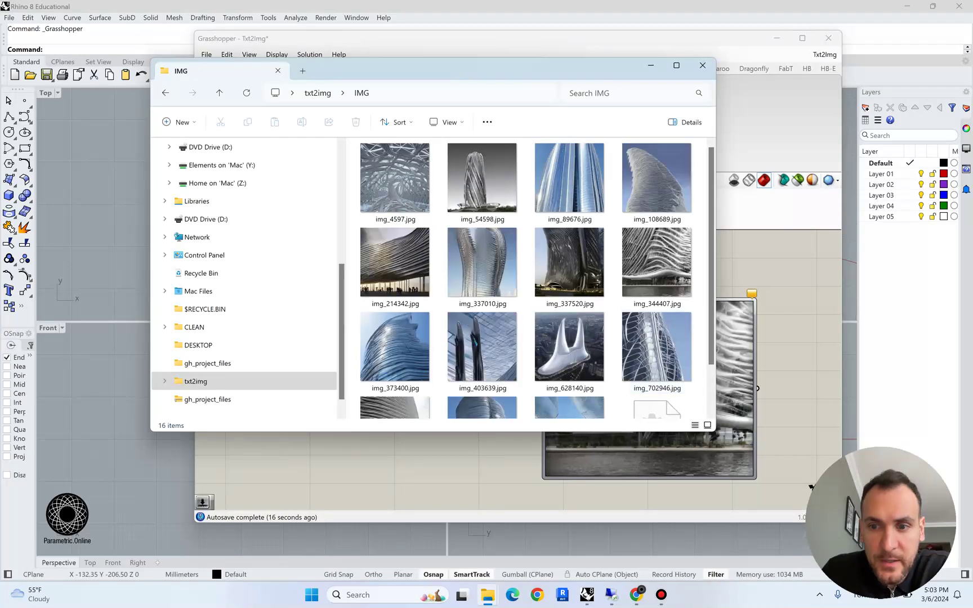
{"action": "left_click_drag", "start_coordinate": [714, 430], "coordinate": [765, 505]}
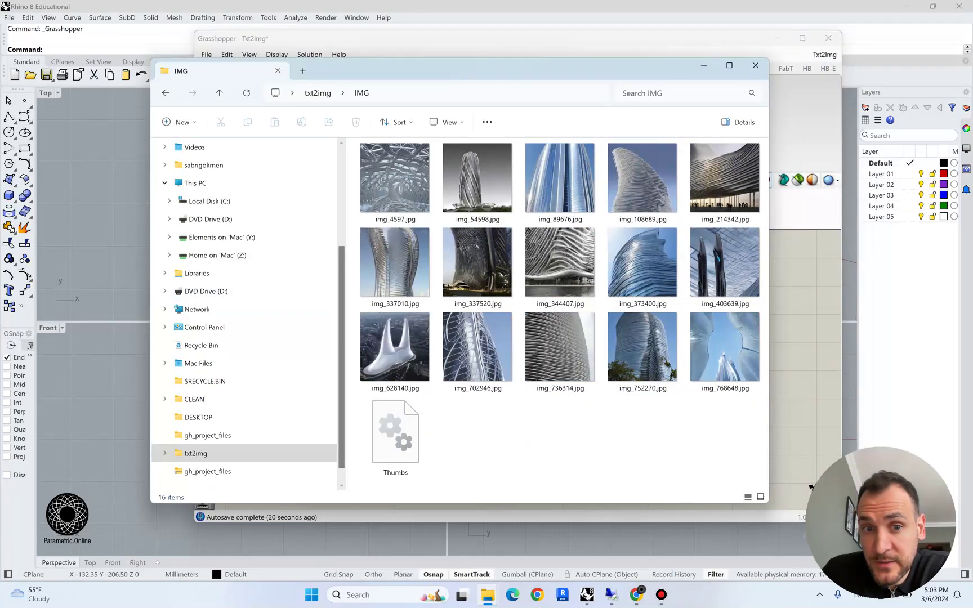
{"action": "left_click_drag", "start_coordinate": [347, 338], "coordinate": [281, 337]}
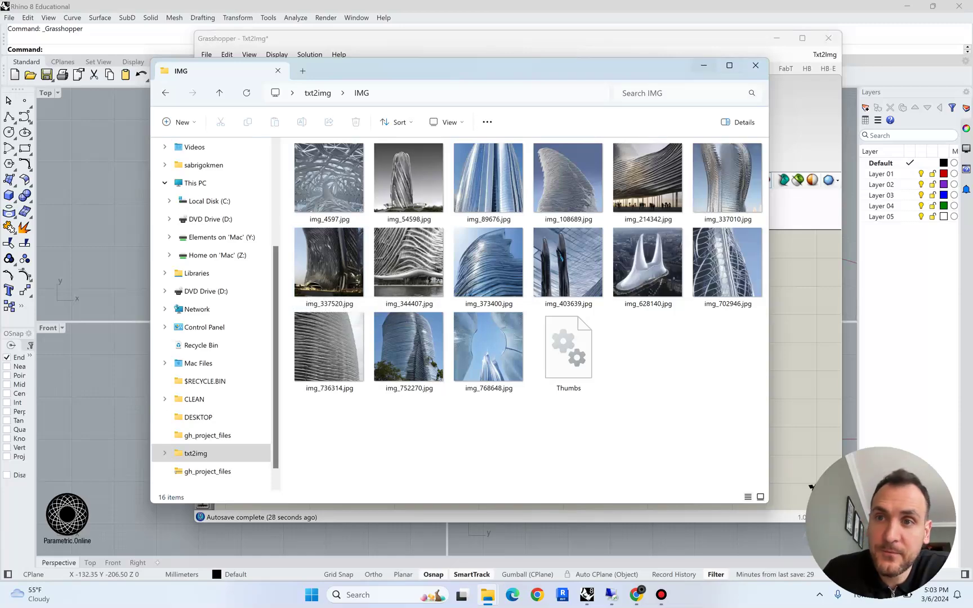
{"action": "left_click", "coordinate": [704, 65]}
- Pan and zoom the canvas to about 170% so the whole TXT2IMG definition shows
{"action": "right_click_drag", "start_coordinate": [404, 353], "coordinate": [441, 364]}
{"action": "scroll", "coordinate": [441, 364], "scroll_direction": "down", "scroll_amount": 1}
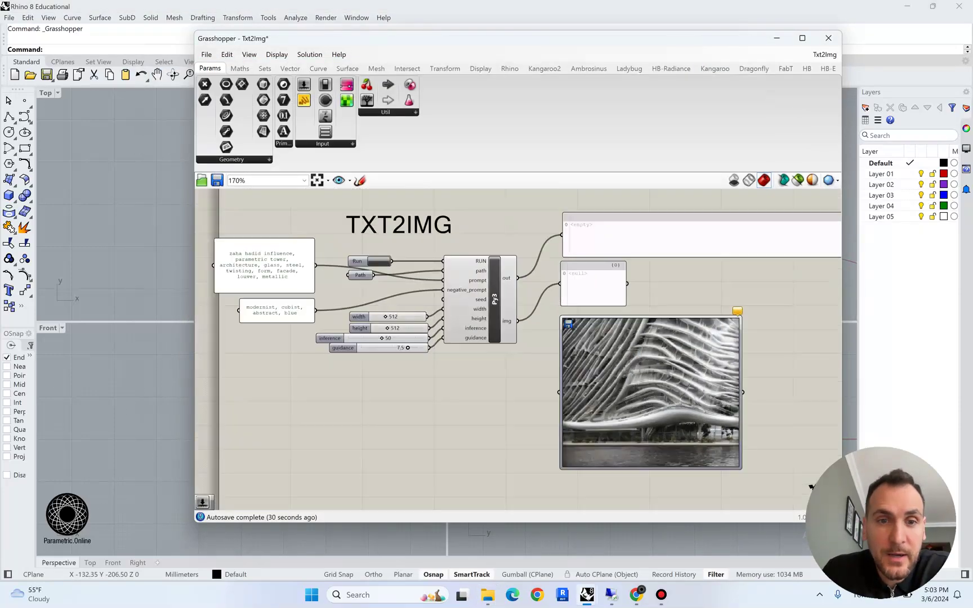